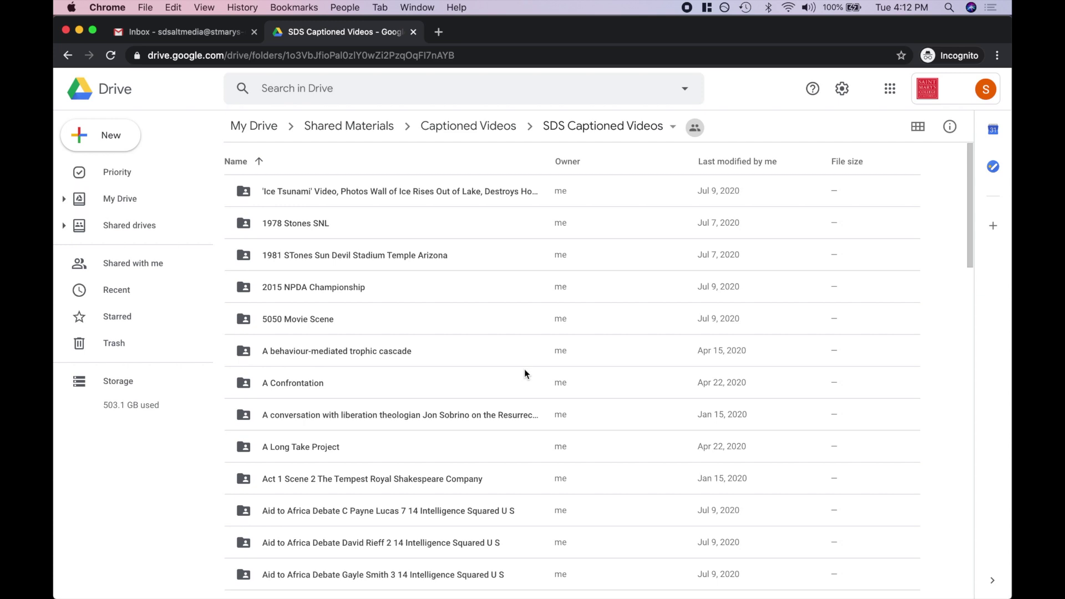
{"action": "scroll", "coordinate": [524, 373], "scroll_direction": "down", "scroll_amount": 5}
{"action": "scroll", "coordinate": [524, 373], "scroll_direction": "down", "scroll_amount": 5}
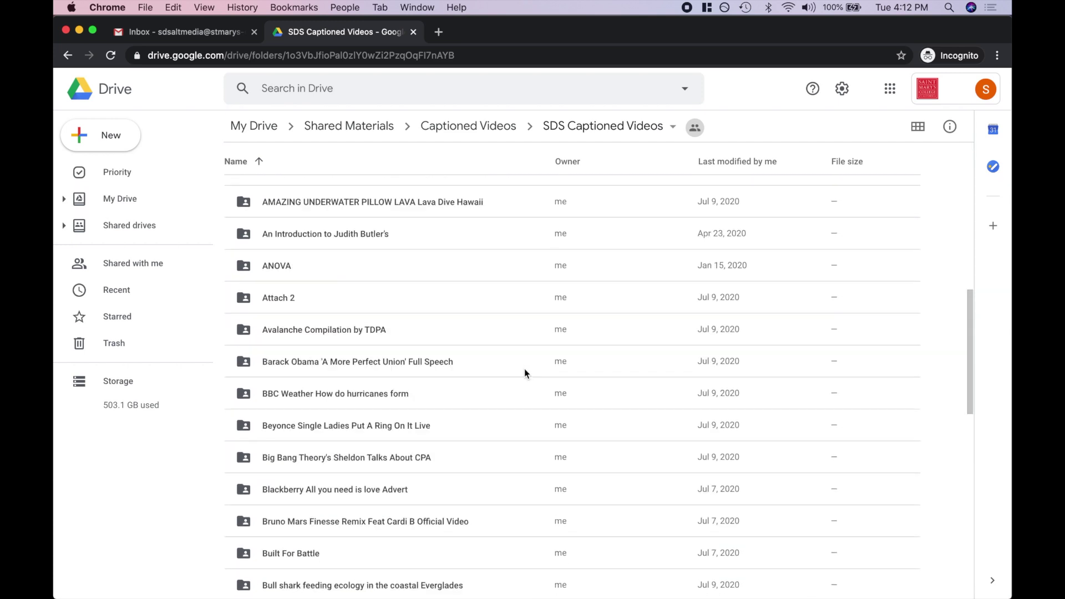
{"action": "scroll", "coordinate": [525, 374], "scroll_direction": "down", "scroll_amount": 3}
{"action": "scroll", "coordinate": [525, 372], "scroll_direction": "down", "scroll_amount": 5}
{"action": "scroll", "coordinate": [525, 372], "scroll_direction": "down", "scroll_amount": 3}
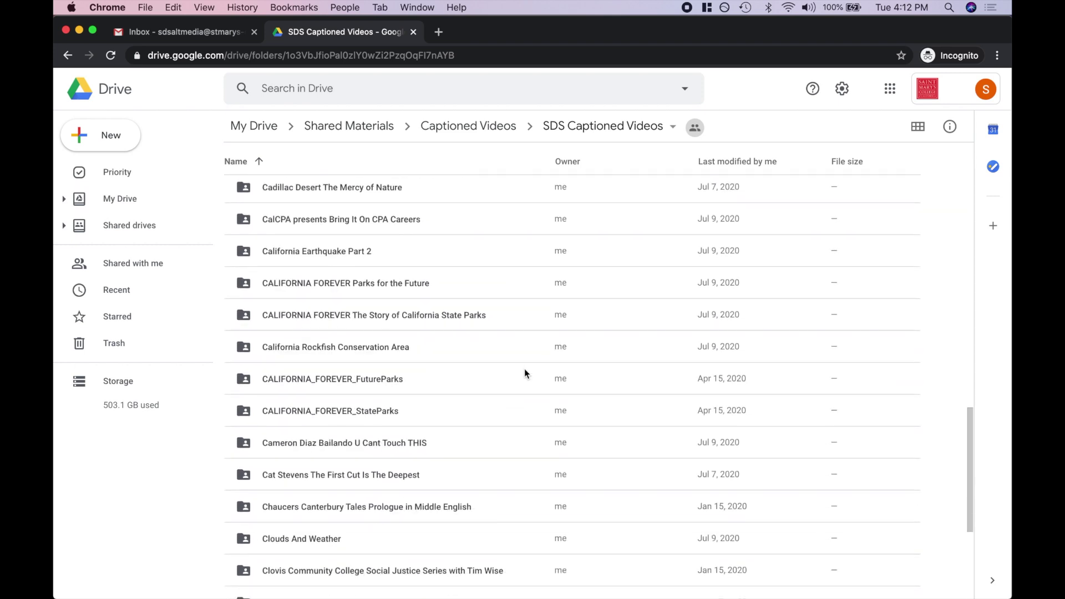
{"action": "scroll", "coordinate": [525, 373], "scroll_direction": "down", "scroll_amount": 4}
{"action": "scroll", "coordinate": [524, 373], "scroll_direction": "down", "scroll_amount": 2}
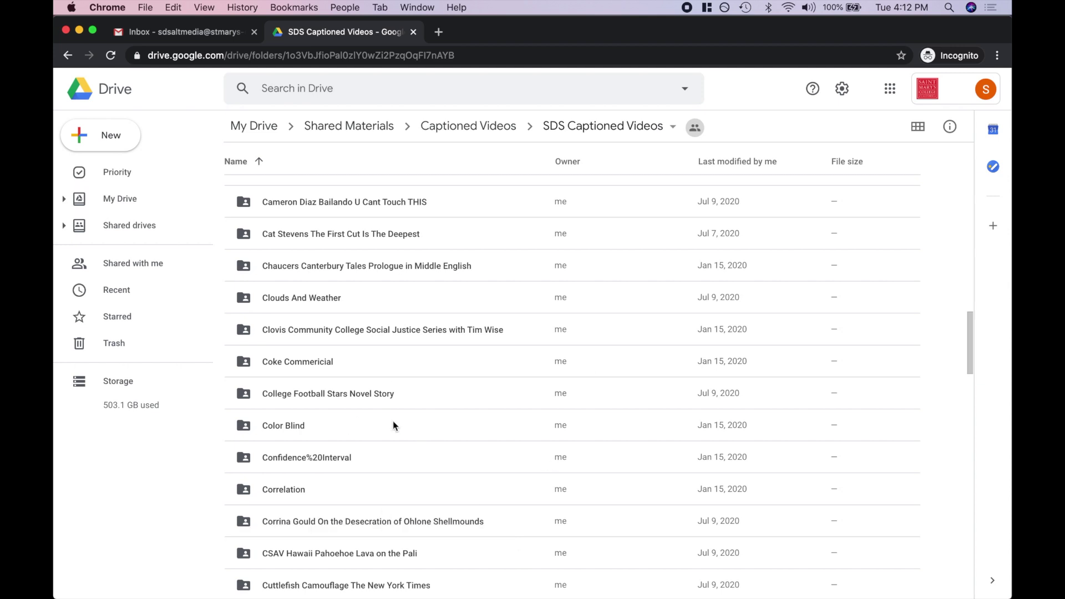
Step: Open the Coke Commericial folder from the SDS Captioned Videos list
{"action": "double_click", "coordinate": [320, 362]}
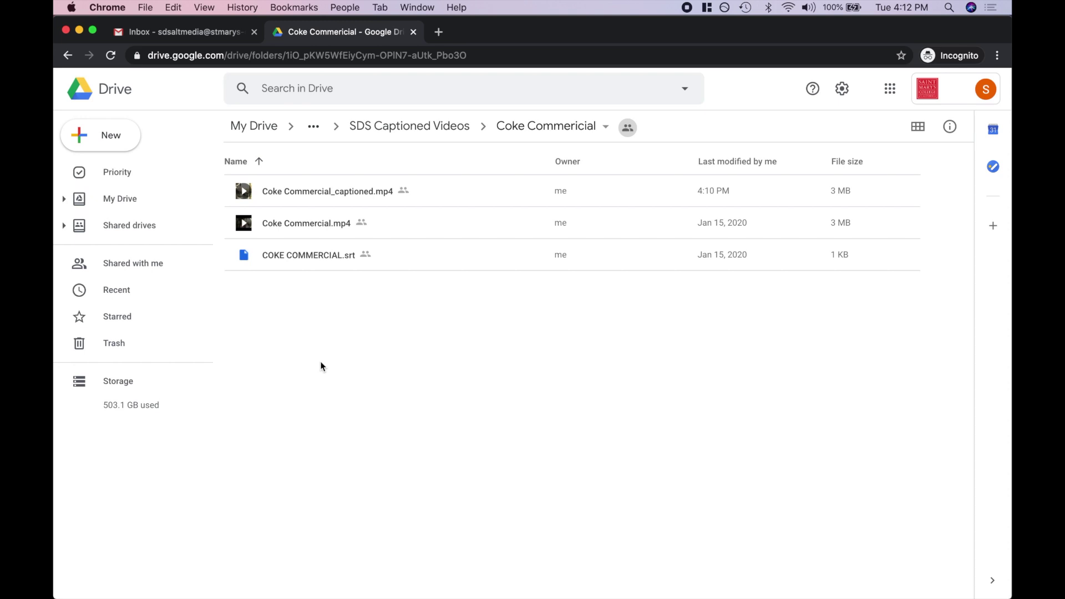
Step: Get a shareable link for Coke Commercial_captioned.mp4 from its right-click menu
{"action": "left_click", "coordinate": [347, 194]}
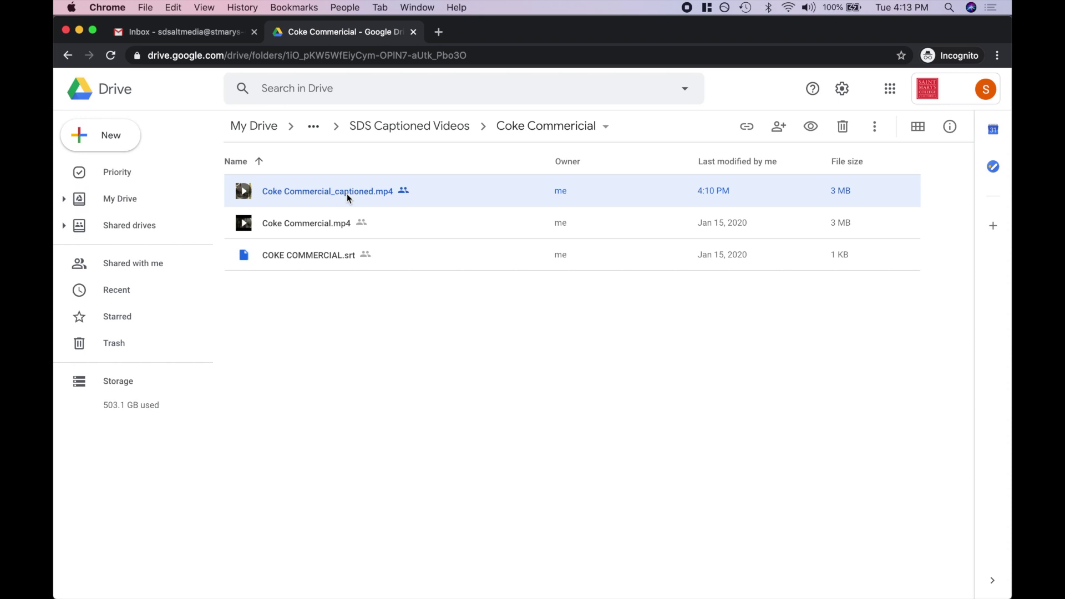
{"action": "right_click", "coordinate": [347, 194]}
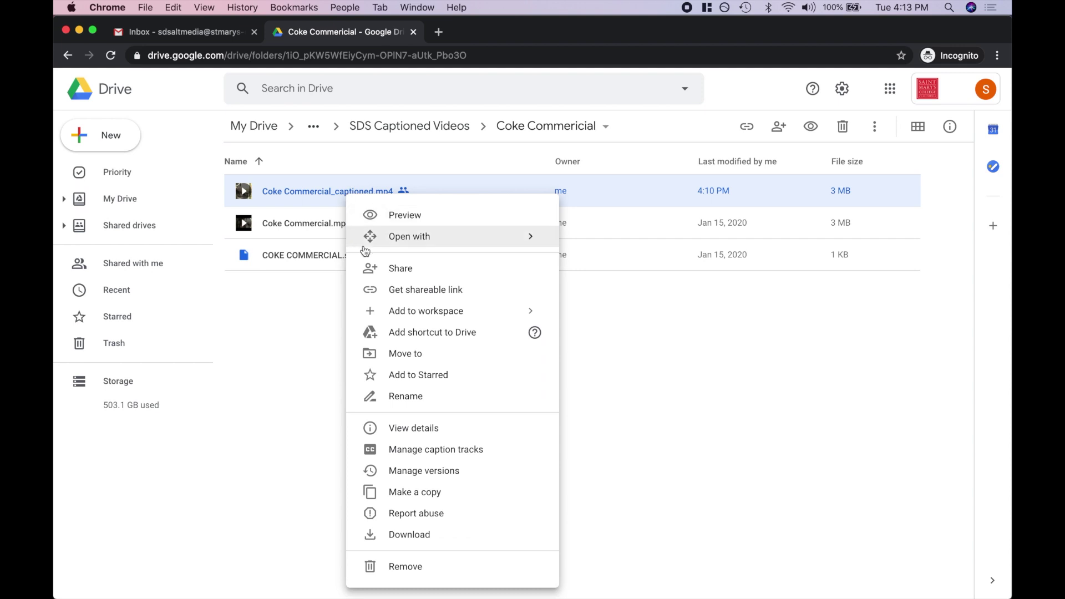
{"action": "left_click", "coordinate": [404, 296]}
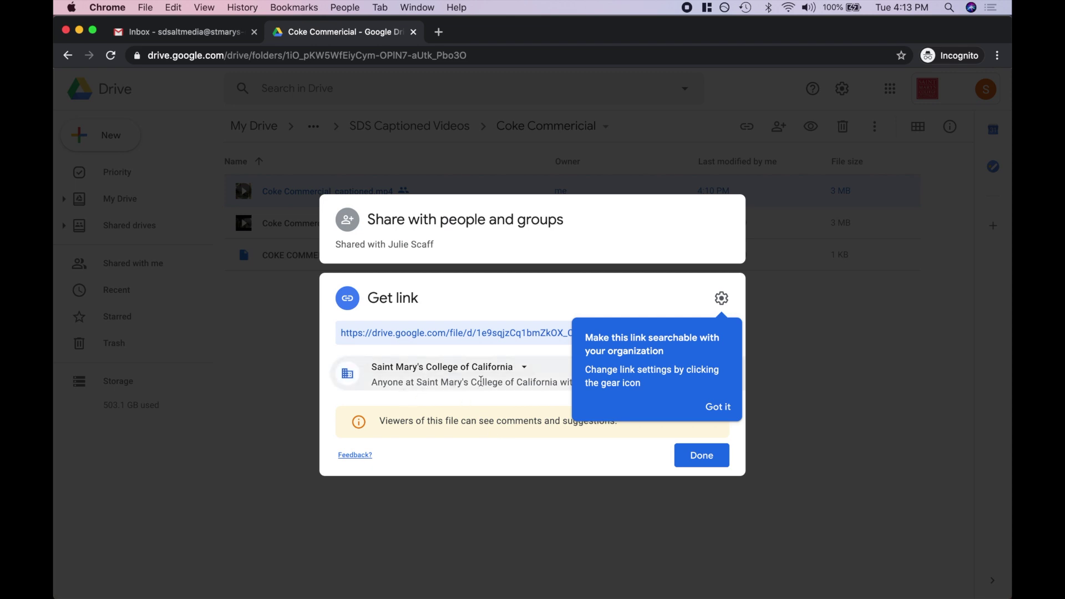
Step: Change the video's link access to Anyone with the link and dismiss the tip
{"action": "left_click", "coordinate": [525, 370]}
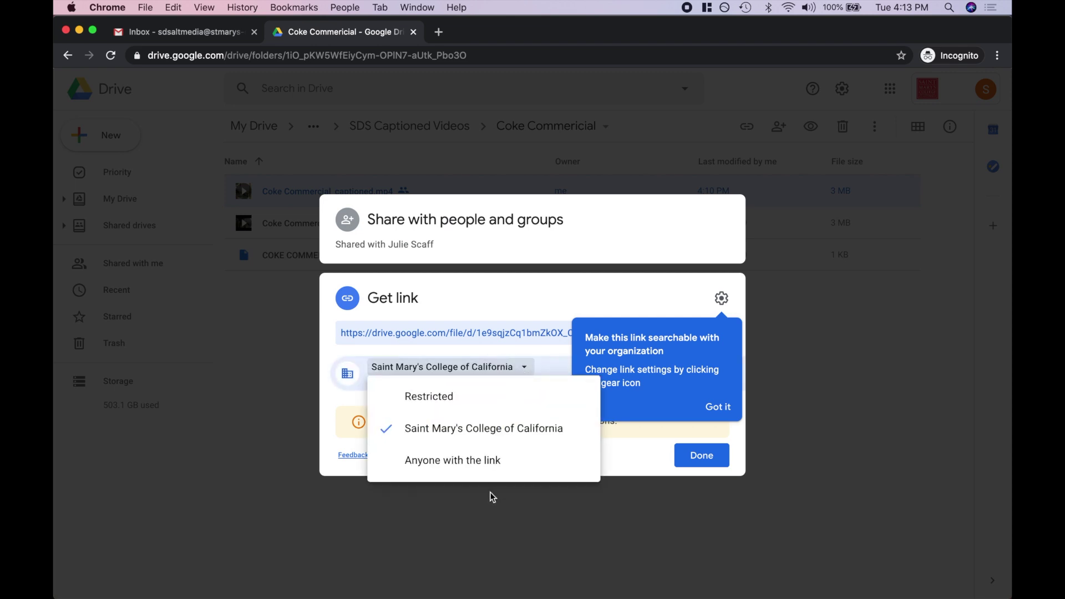
{"action": "left_click", "coordinate": [493, 473]}
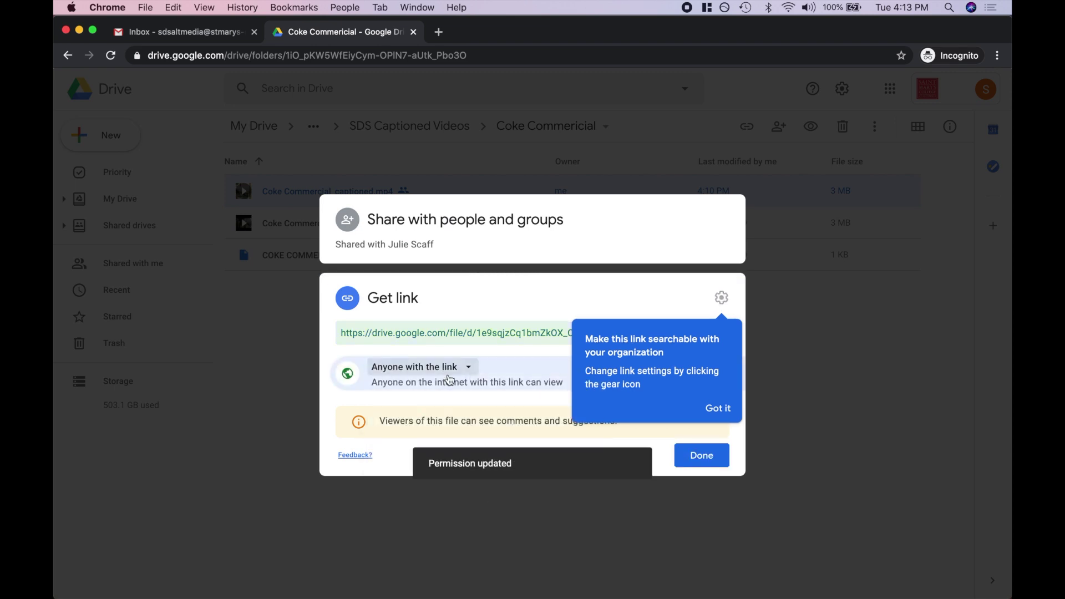
{"action": "left_click", "coordinate": [455, 332]}
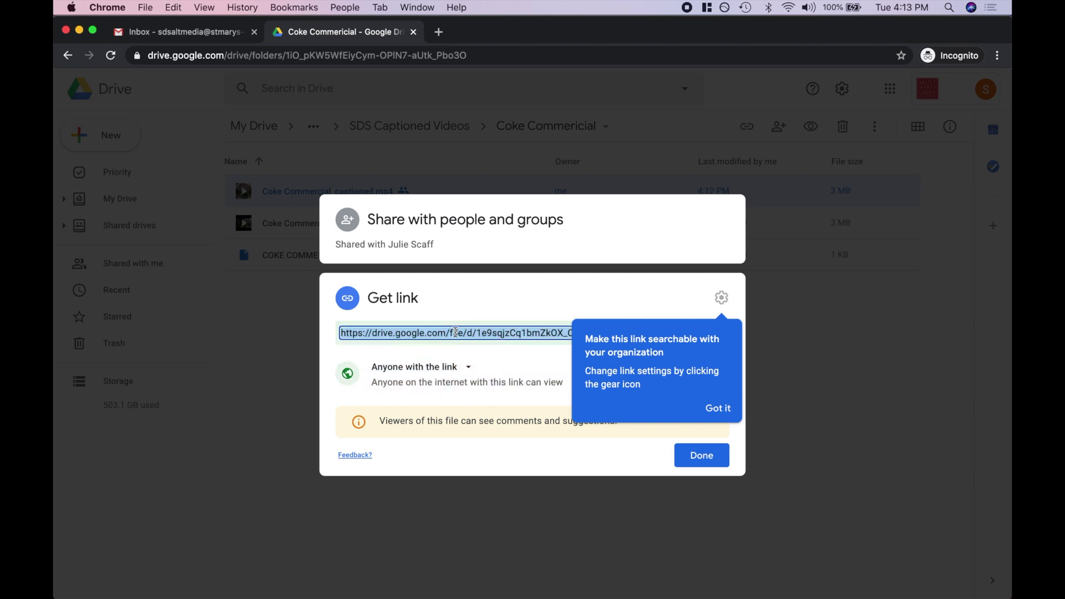
{"action": "left_click", "coordinate": [714, 408]}
{"action": "left_click", "coordinate": [703, 335]}
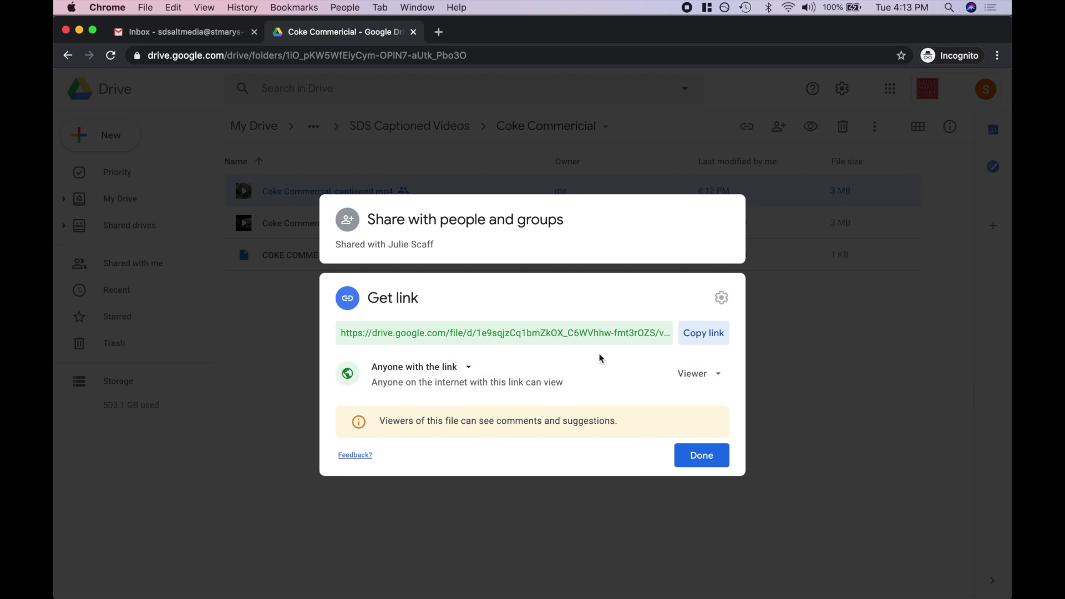
Step: Copy the video's sharing link and close the sharing settings
{"action": "left_click", "coordinate": [688, 336]}
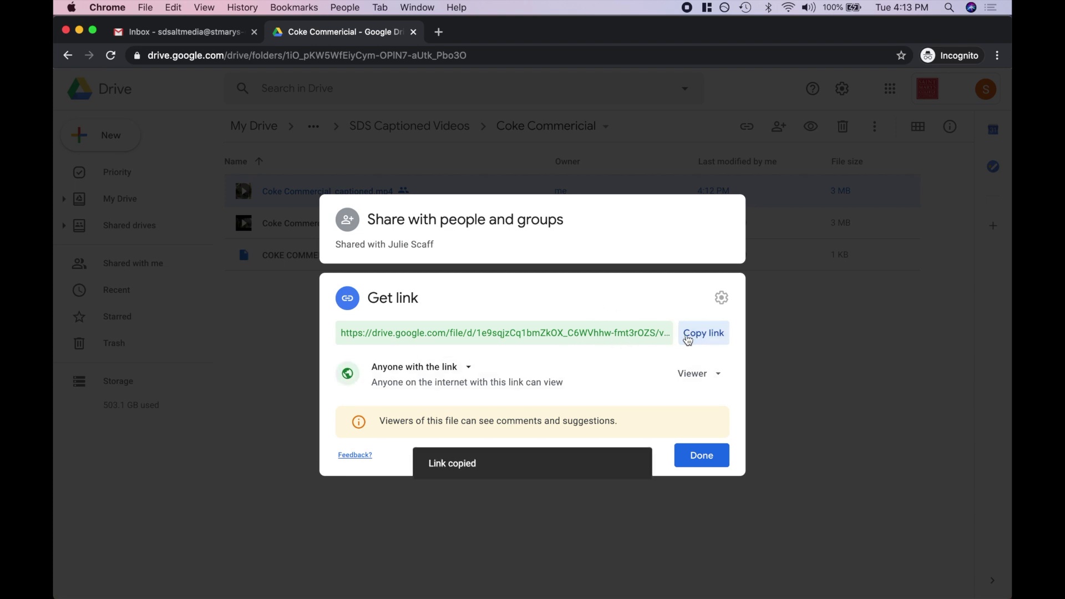
{"action": "left_click", "coordinate": [704, 334]}
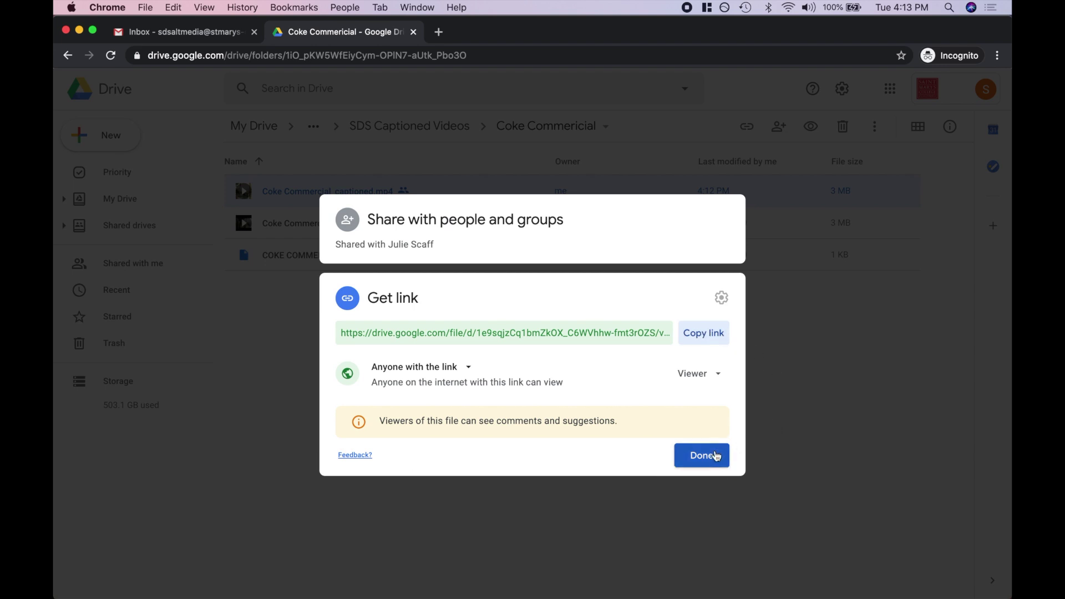
{"action": "left_click", "coordinate": [715, 455]}
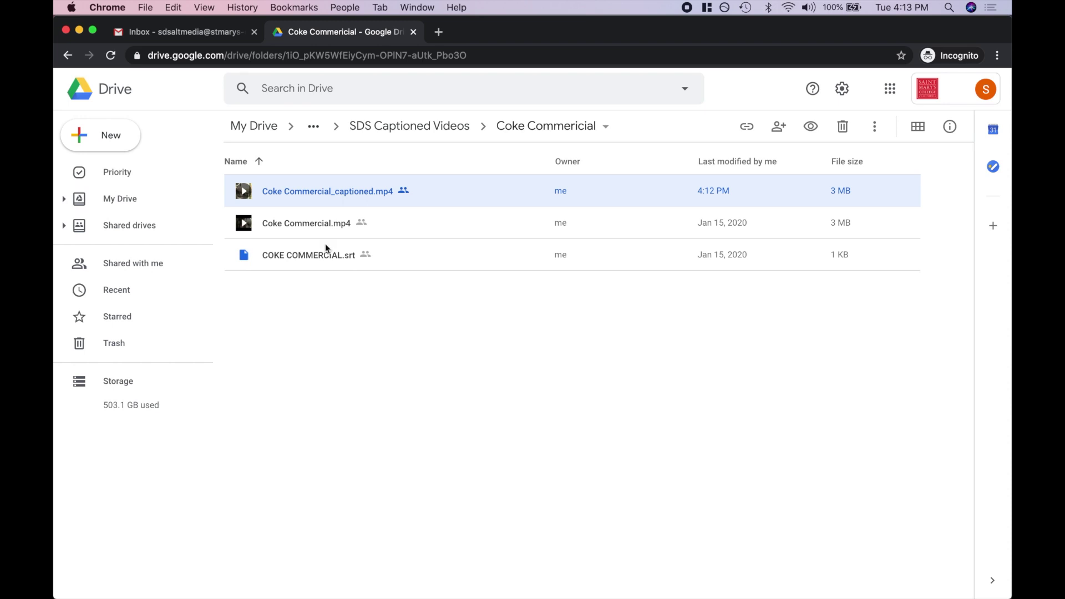
Step: Paste the copied Drive sharing link into Safari's address bar and load it
{"action": "key", "text": "super+Tab"}
{"action": "key", "text": "super+l"}
{"action": "key", "text": "super+v"}
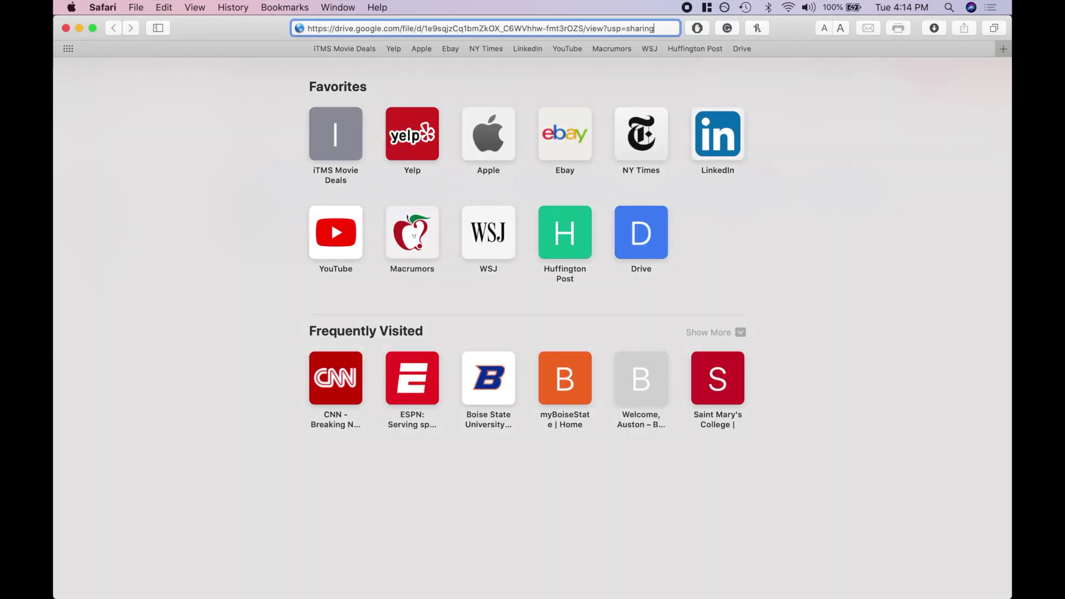
{"action": "key", "text": "Return"}
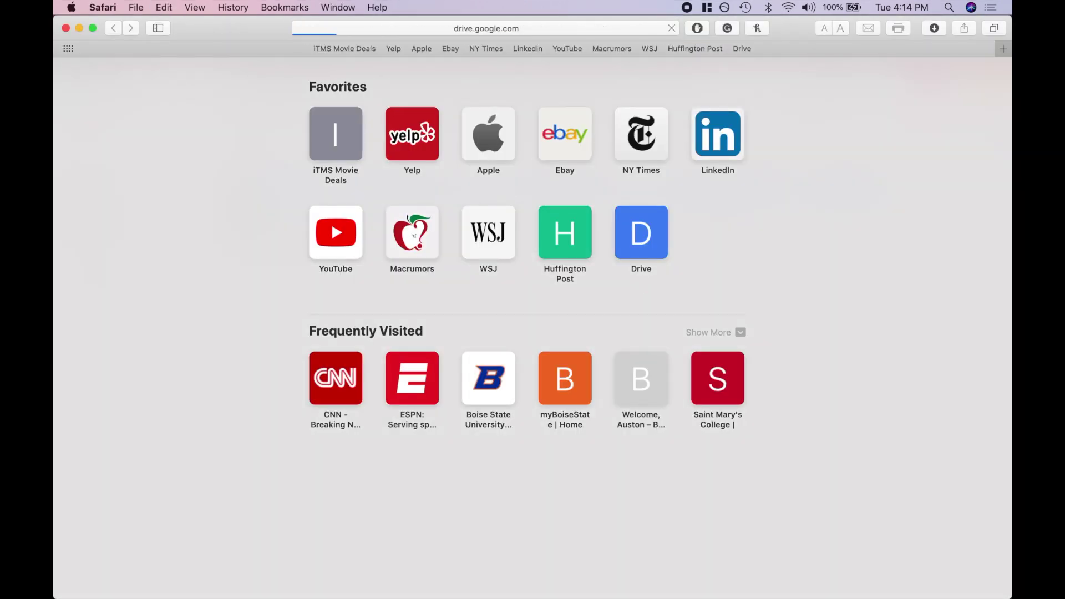